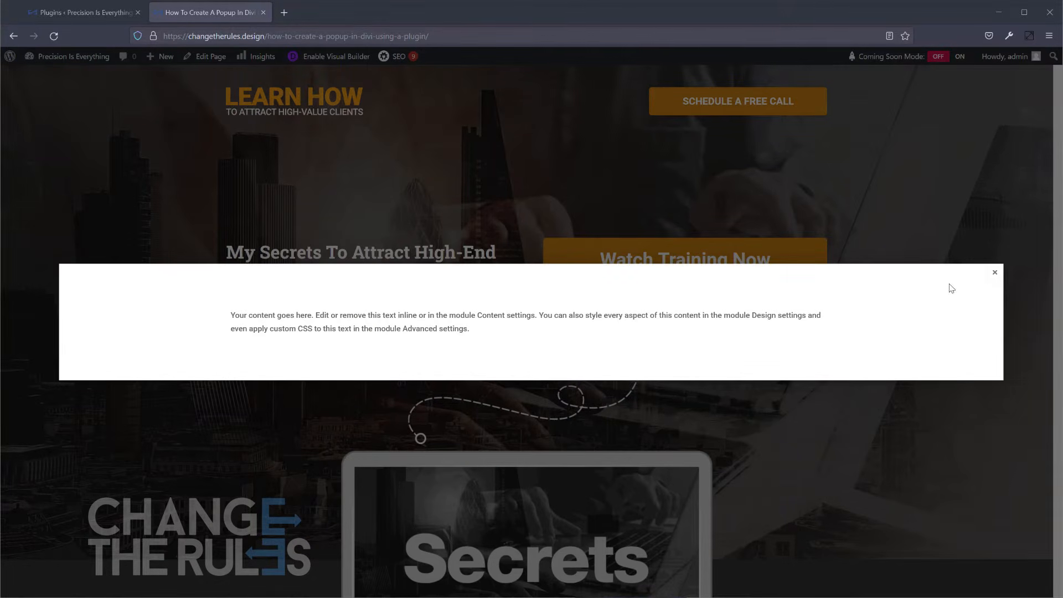
Close the popup shown over the landing page.
{"action": "left_click", "coordinate": [995, 273]}
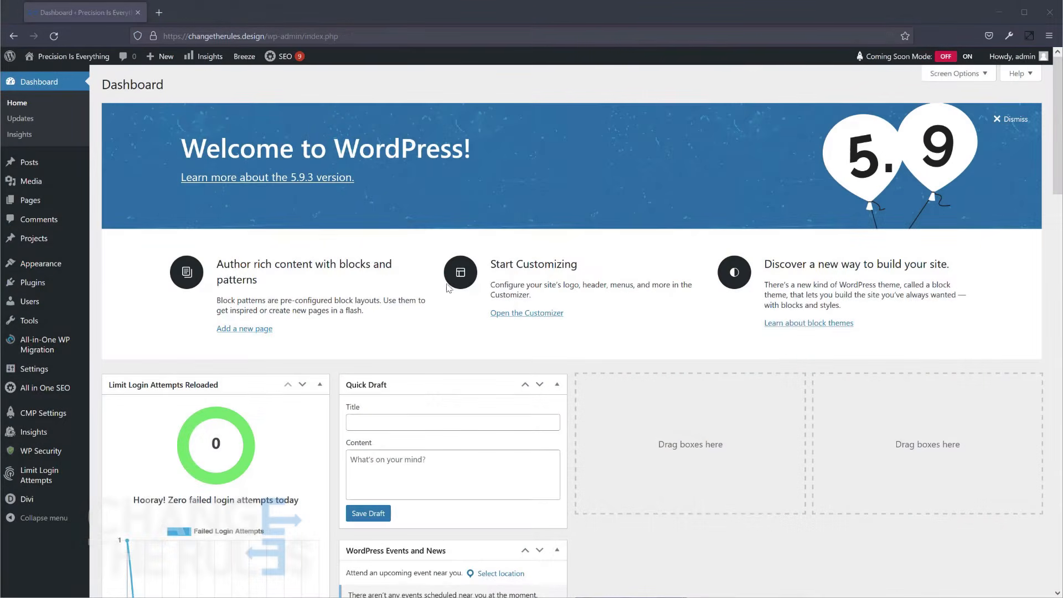
Find the Popups for Divi plugin in the WordPress plugin directory, install it and activate it.
{"action": "left_click", "coordinate": [33, 283]}
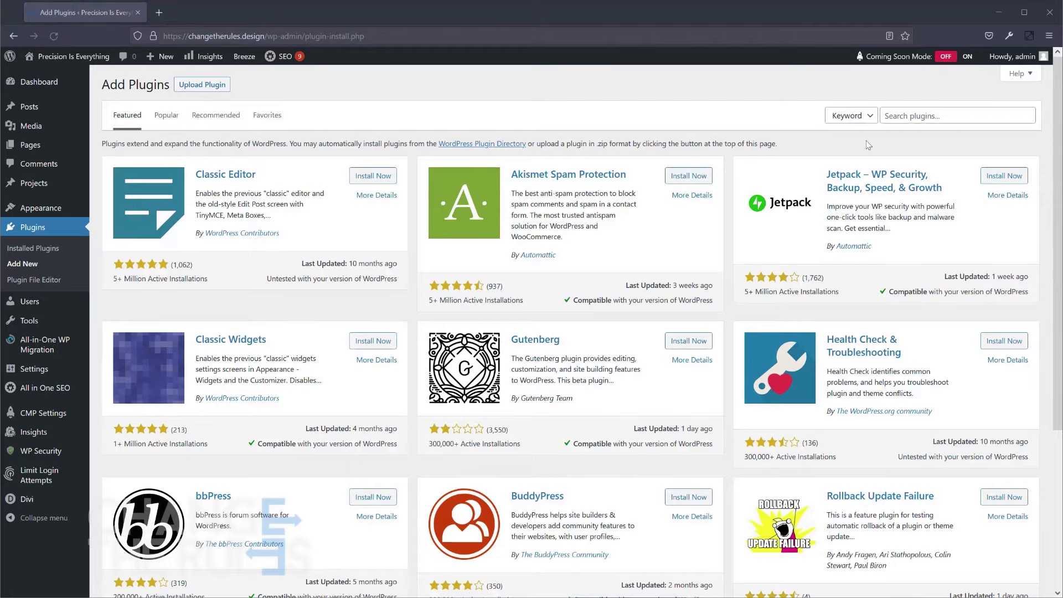
{"action": "left_click", "coordinate": [924, 117]}
{"action": "type", "text": "Popups for Divi"}
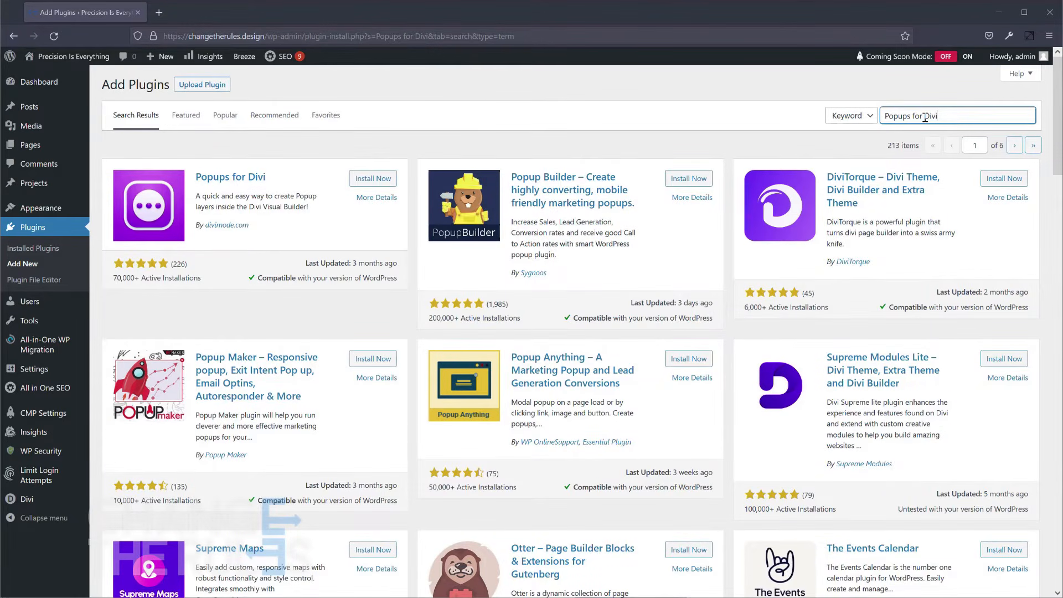
{"action": "left_click", "coordinate": [370, 180]}
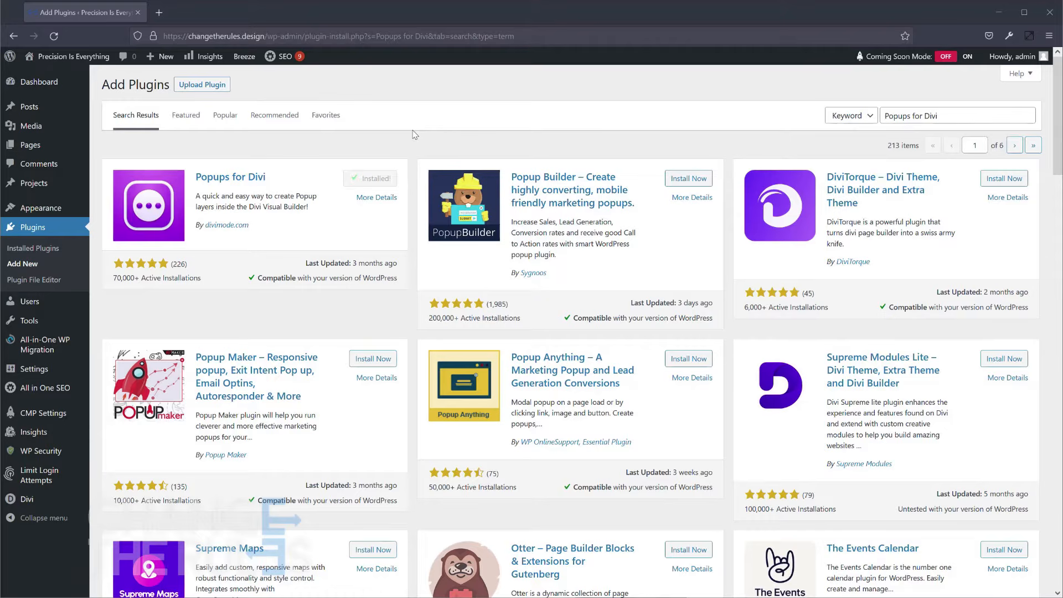
{"action": "left_click", "coordinate": [378, 180]}
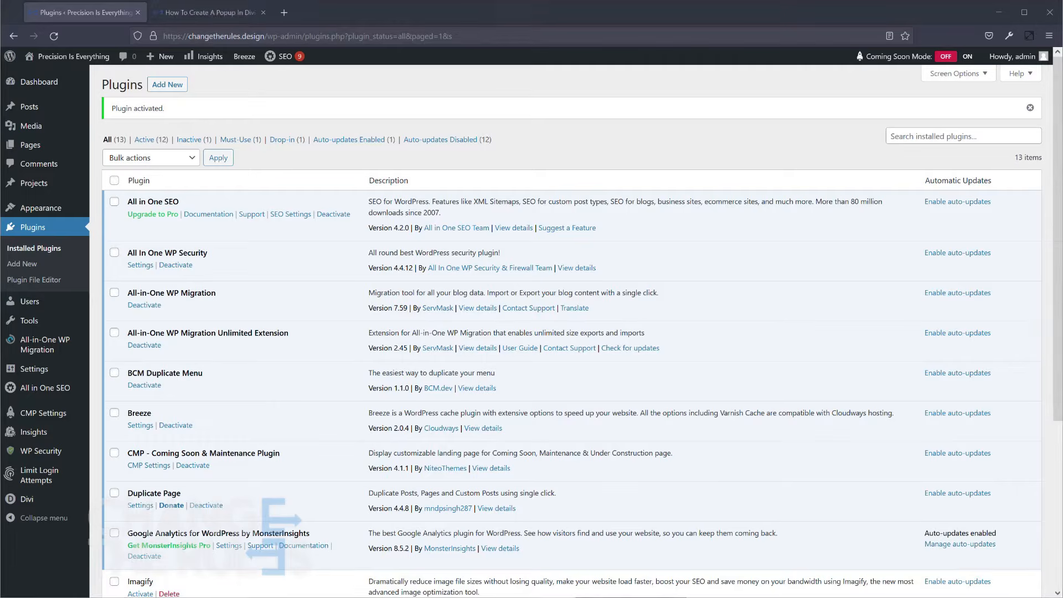
Insert a regular section with a single-column row directly above the footer of the popup tutorial page.
{"action": "left_click", "coordinate": [205, 14]}
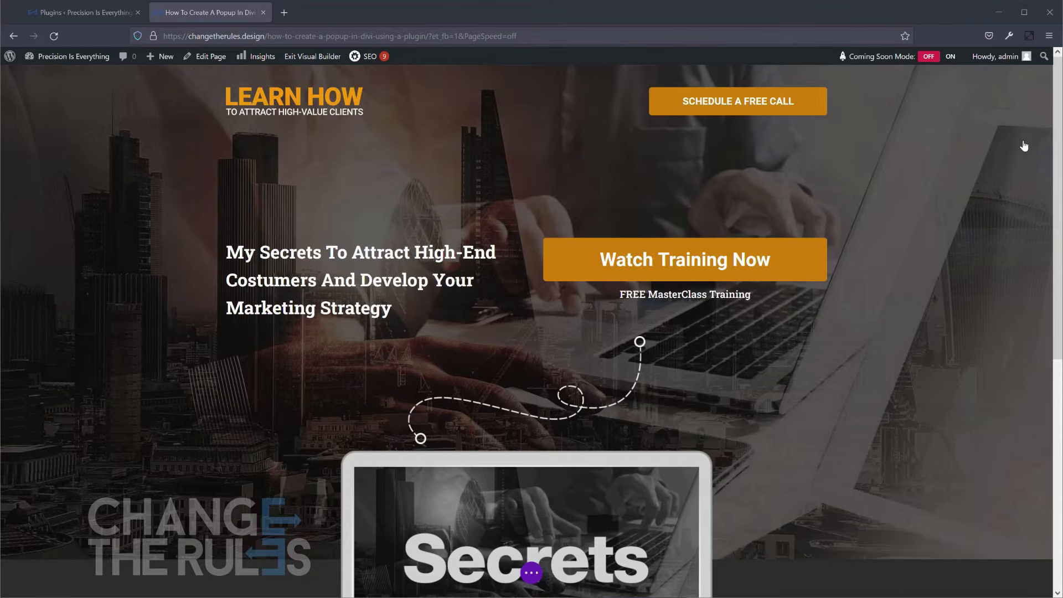
{"action": "scroll", "coordinate": [1008, 181], "scroll_direction": "down", "scroll_amount": 2}
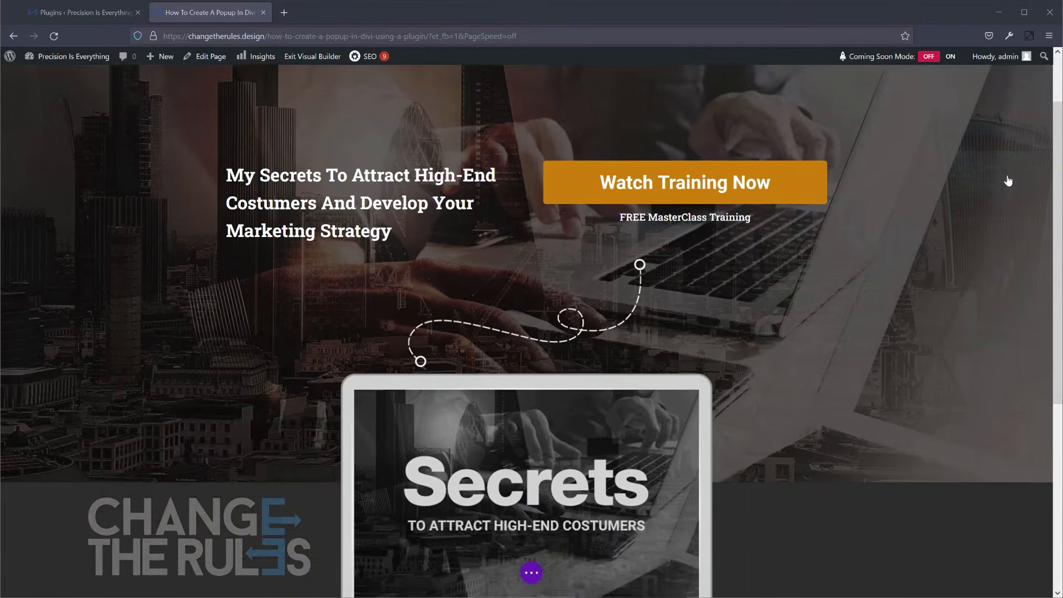
{"action": "left_click", "coordinate": [530, 574]}
{"action": "scroll", "coordinate": [890, 249], "scroll_direction": "down", "scroll_amount": 8}
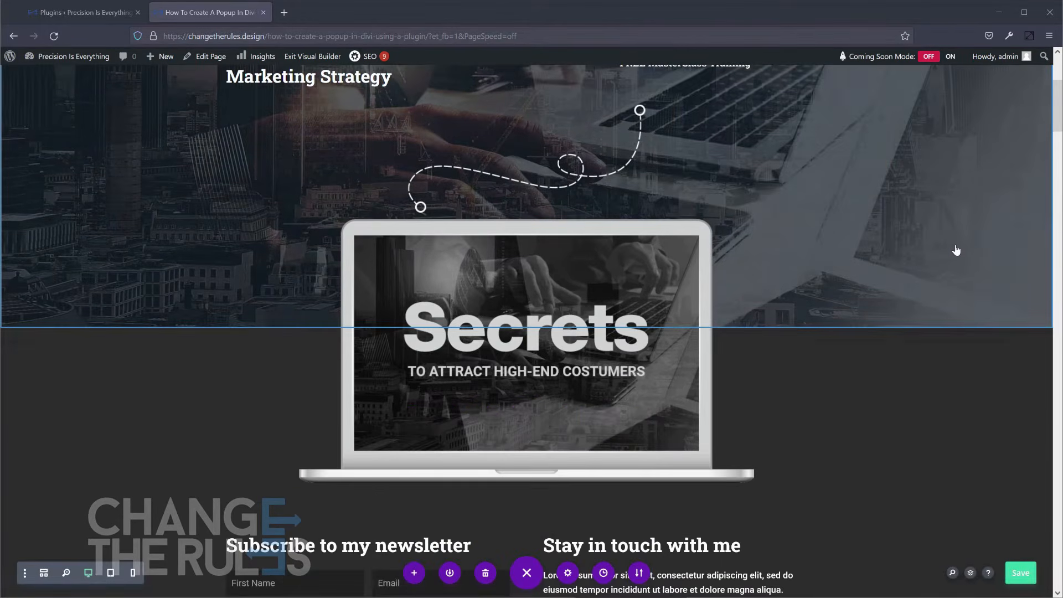
{"action": "scroll", "coordinate": [956, 249], "scroll_direction": "down", "scroll_amount": 10}
{"action": "left_click_drag", "start_coordinate": [1058, 221], "coordinate": [1058, 576]}
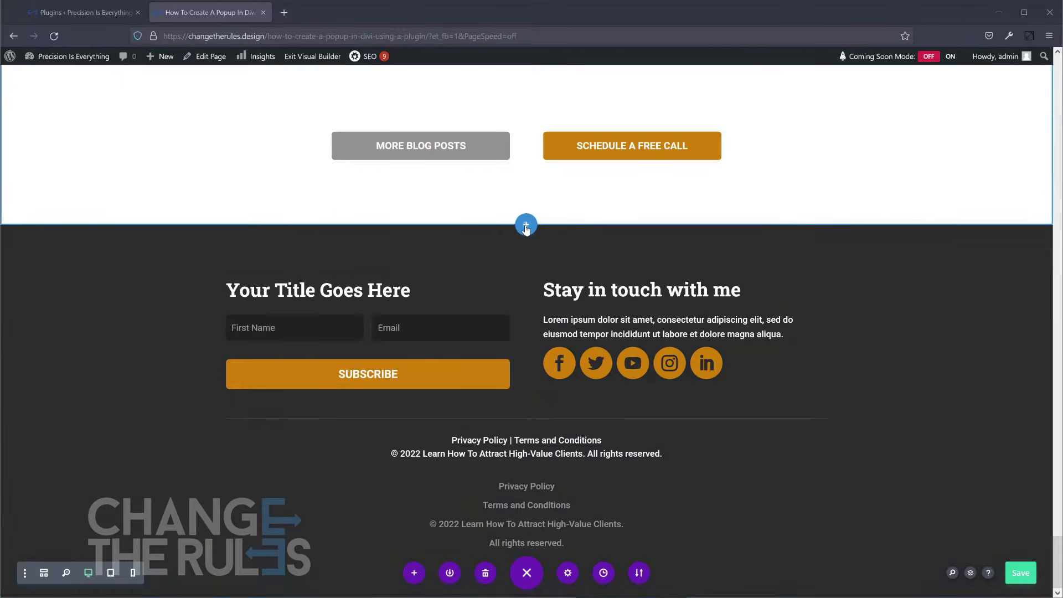
{"action": "left_click", "coordinate": [525, 224]}
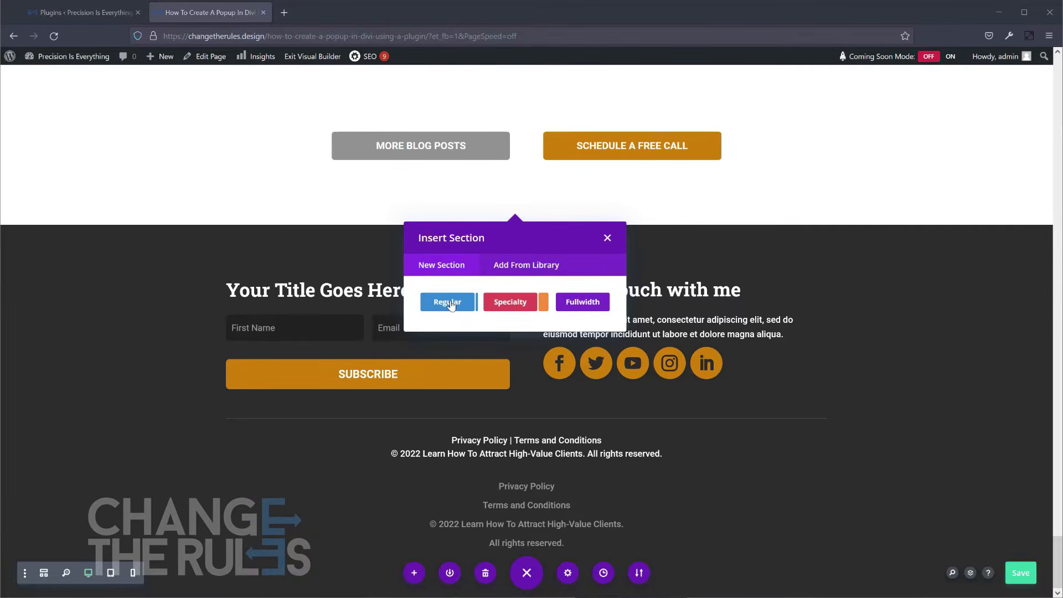
{"action": "left_click", "coordinate": [451, 303]}
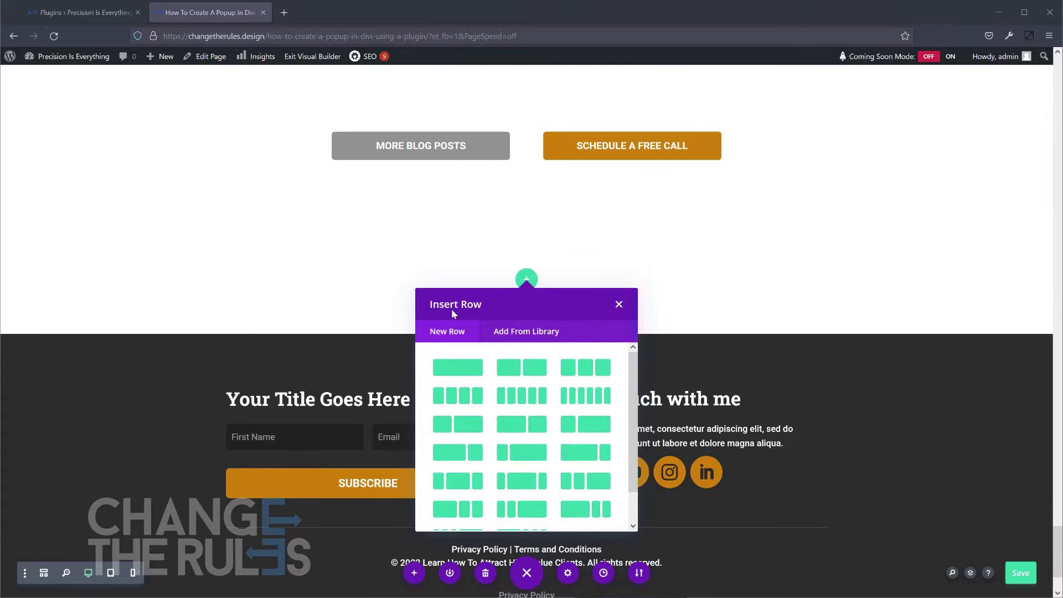
{"action": "left_click", "coordinate": [441, 370]}
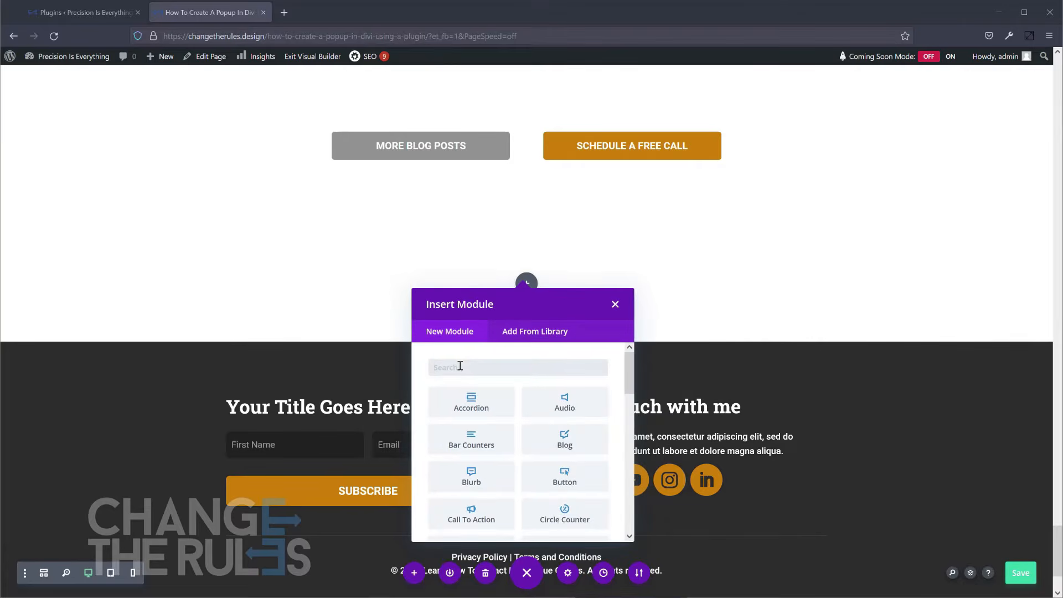
Add a Text module with its default placeholder content to the new row.
{"action": "left_click_drag", "start_coordinate": [632, 366], "coordinate": [617, 504]}
{"action": "left_click", "coordinate": [461, 488]}
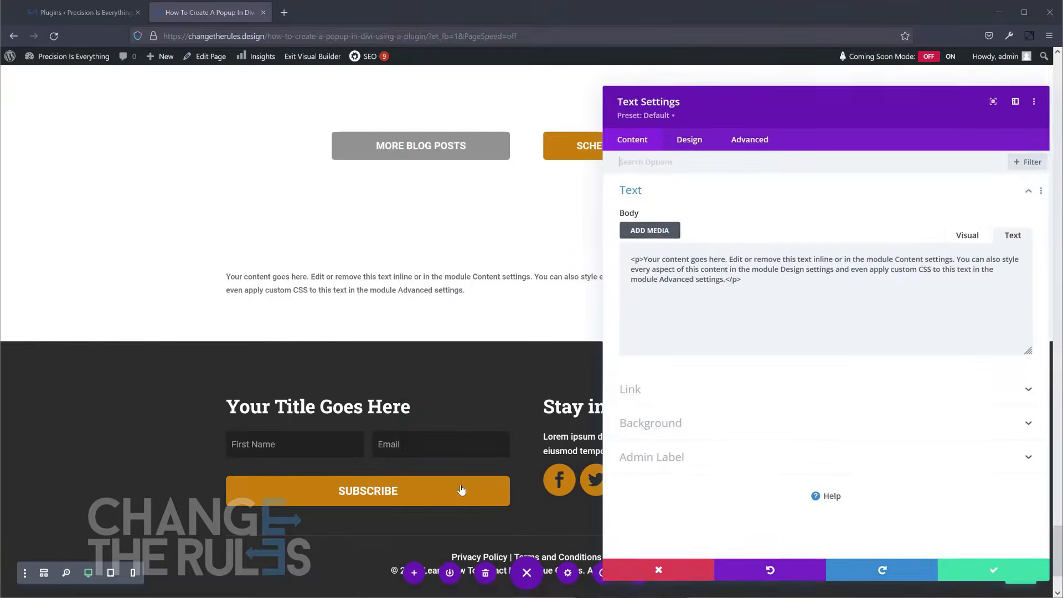
{"action": "left_click", "coordinate": [990, 573]}
Turn the new section into a popup and set its Popup ID to thisisapopupdemo.
{"action": "mouse_move", "coordinate": [81, 273]}
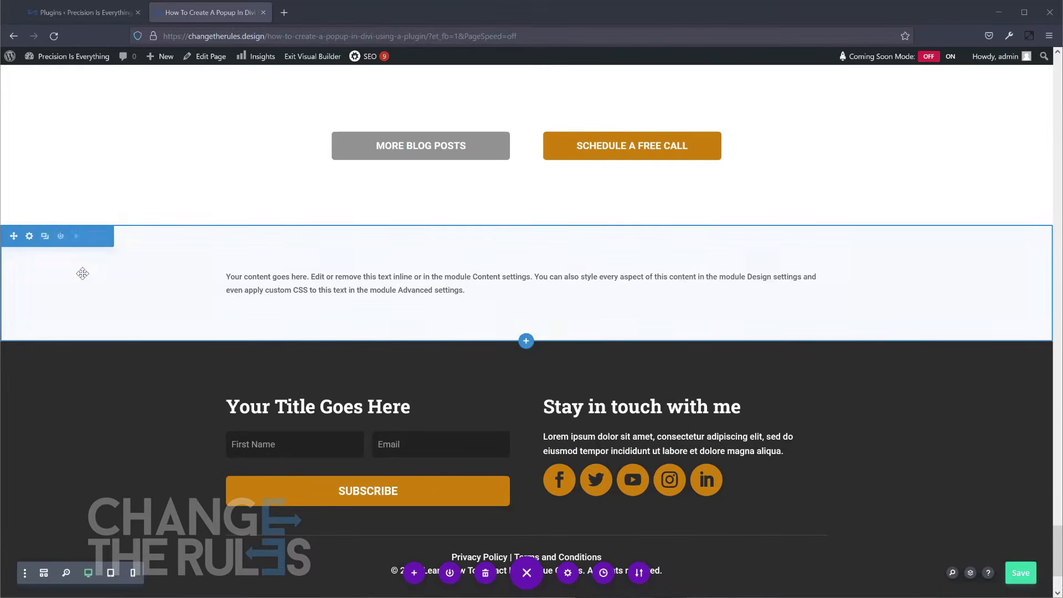
{"action": "left_click", "coordinate": [30, 237]}
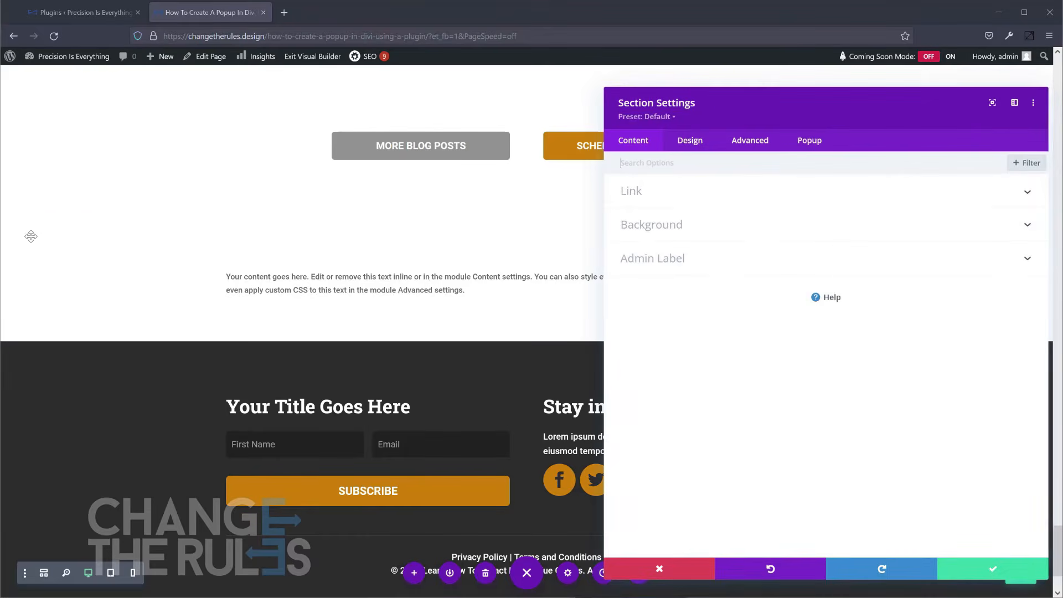
{"action": "left_click", "coordinate": [811, 142]}
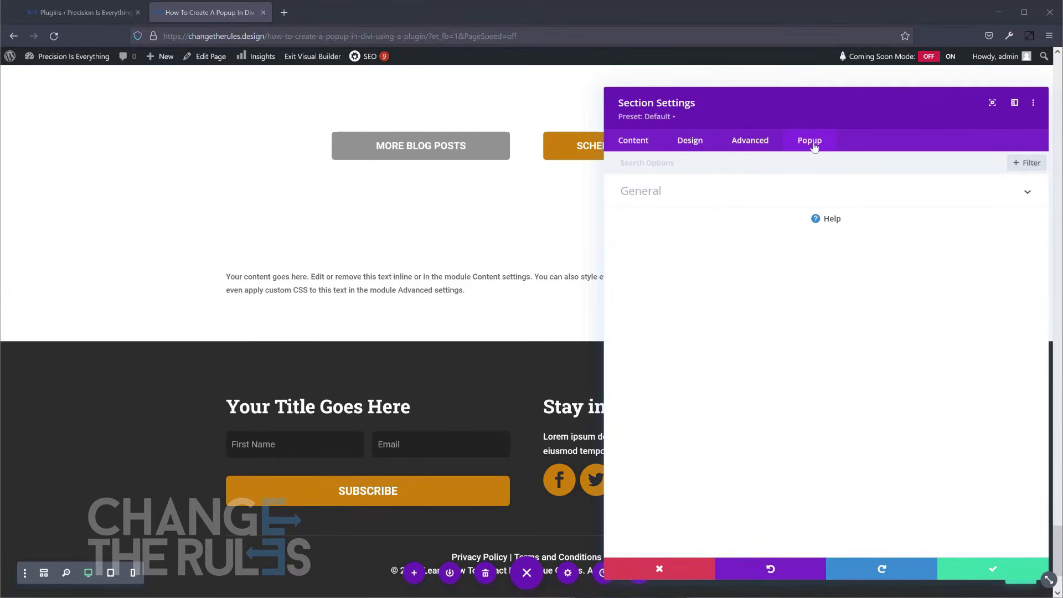
{"action": "left_click", "coordinate": [683, 192]}
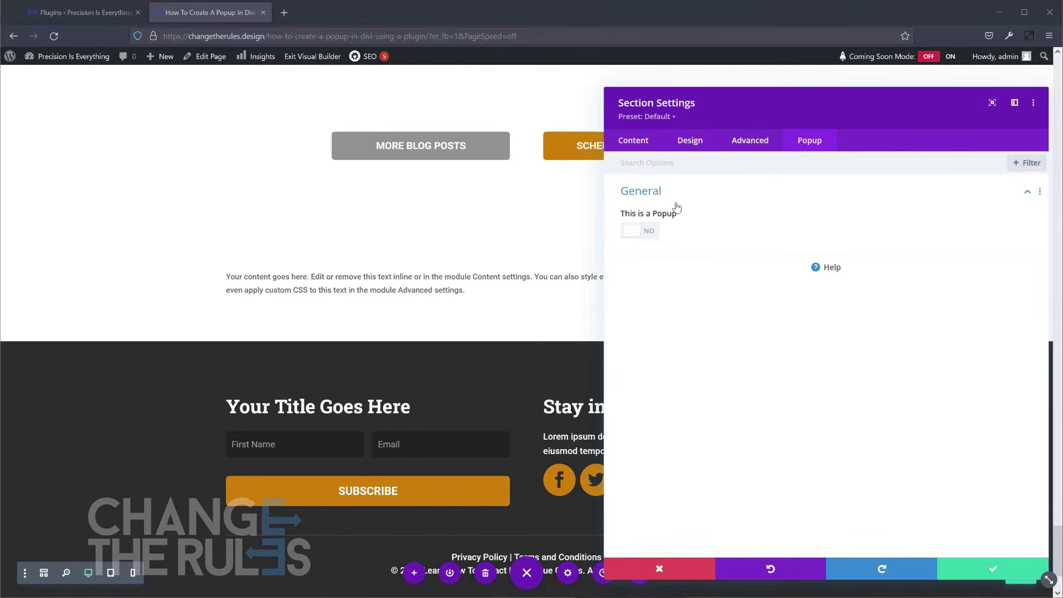
{"action": "left_click", "coordinate": [654, 232]}
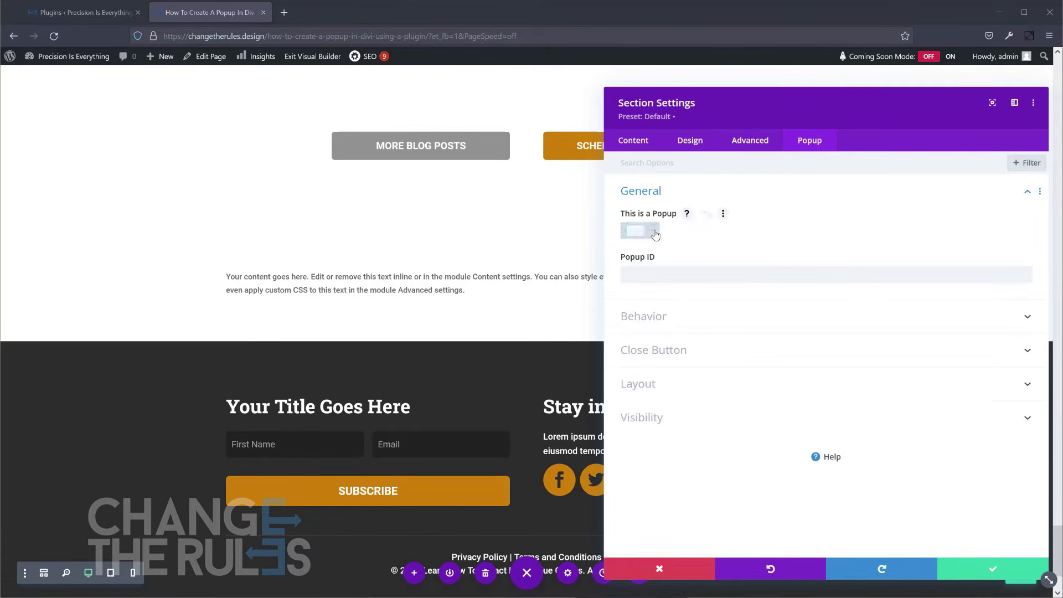
{"action": "left_click", "coordinate": [663, 273]}
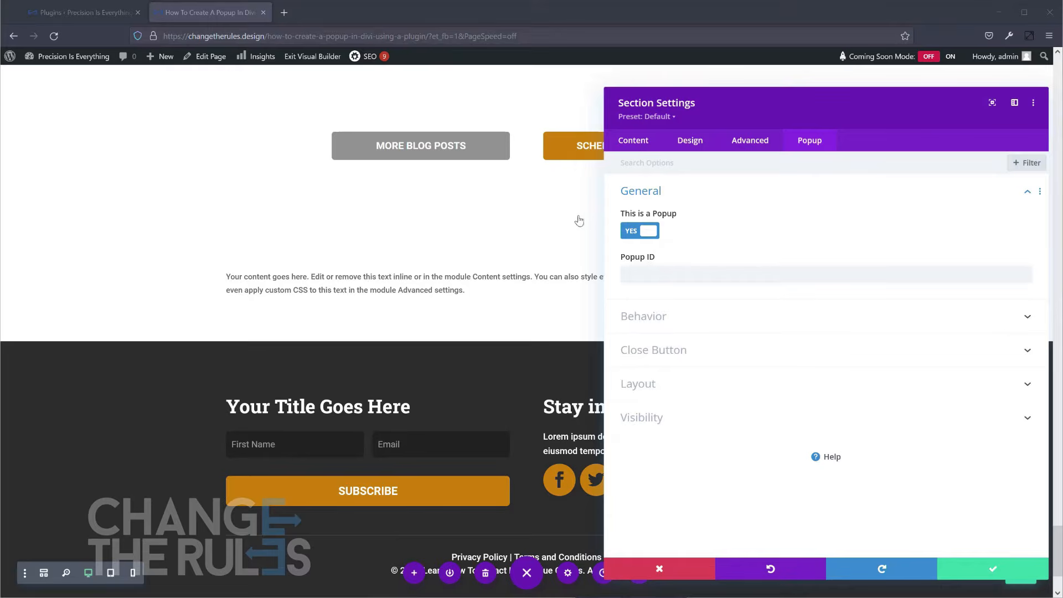
{"action": "left_click", "coordinate": [659, 268]}
{"action": "type", "text": "thisisapopupdemo"}
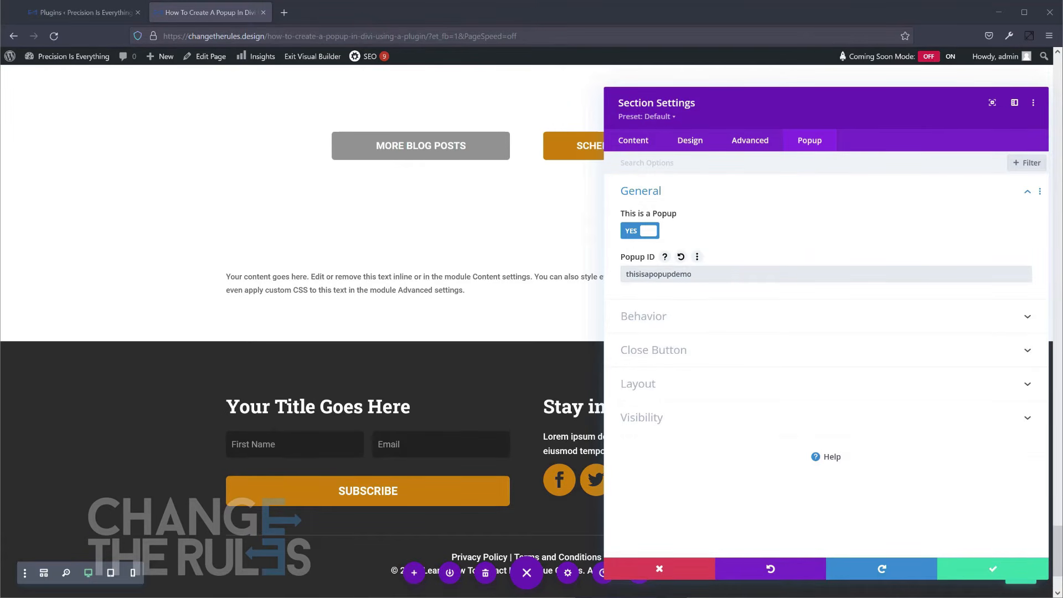
Review the popup's Behavior, Close Button, Layout and Visibility options and accept the section settings.
{"action": "left_click", "coordinate": [743, 324]}
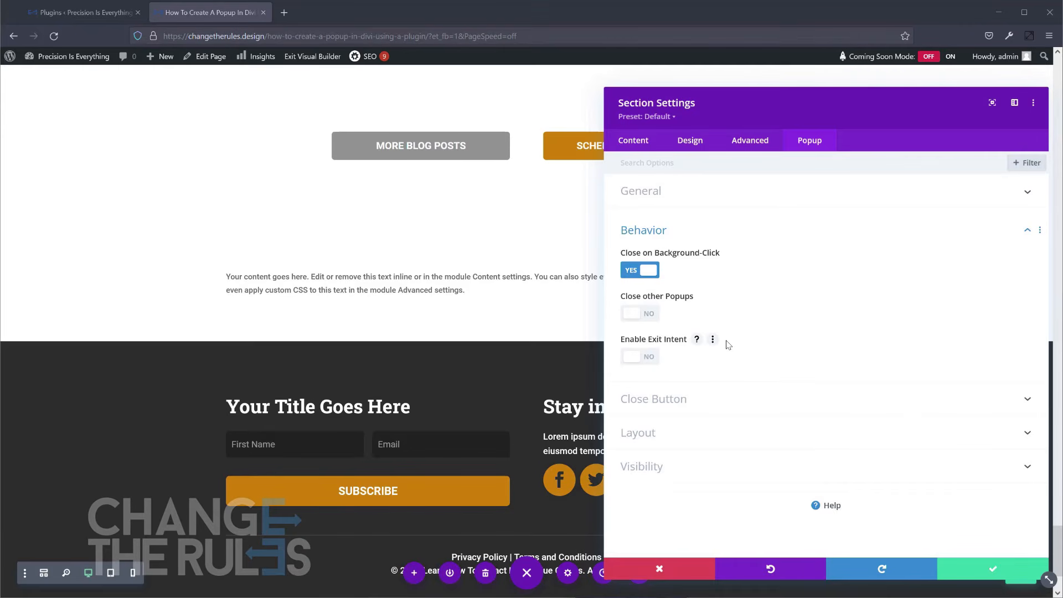
{"action": "left_click", "coordinate": [731, 399]}
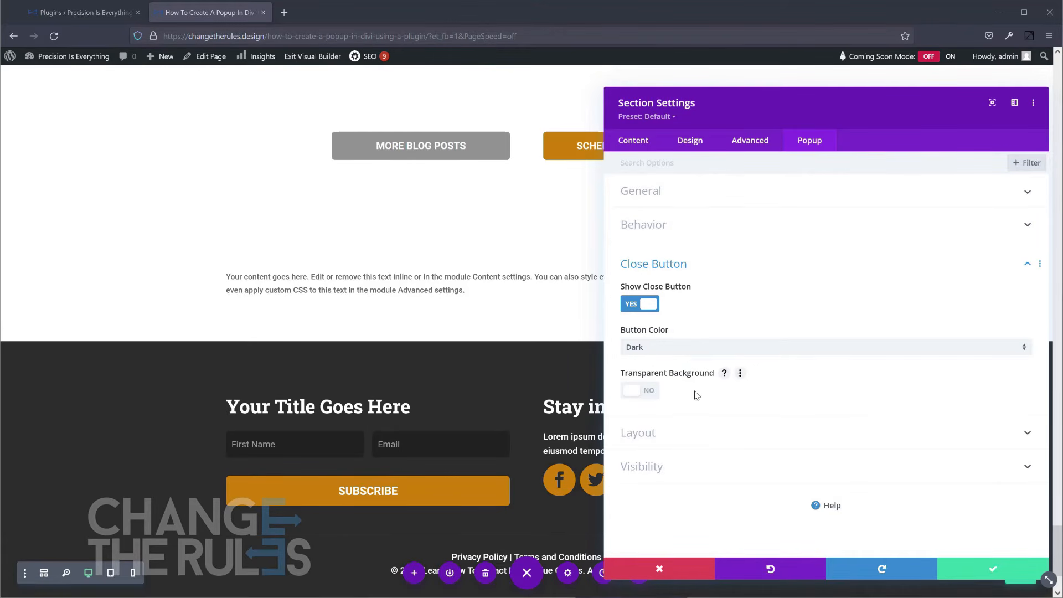
{"action": "left_click", "coordinate": [710, 435]}
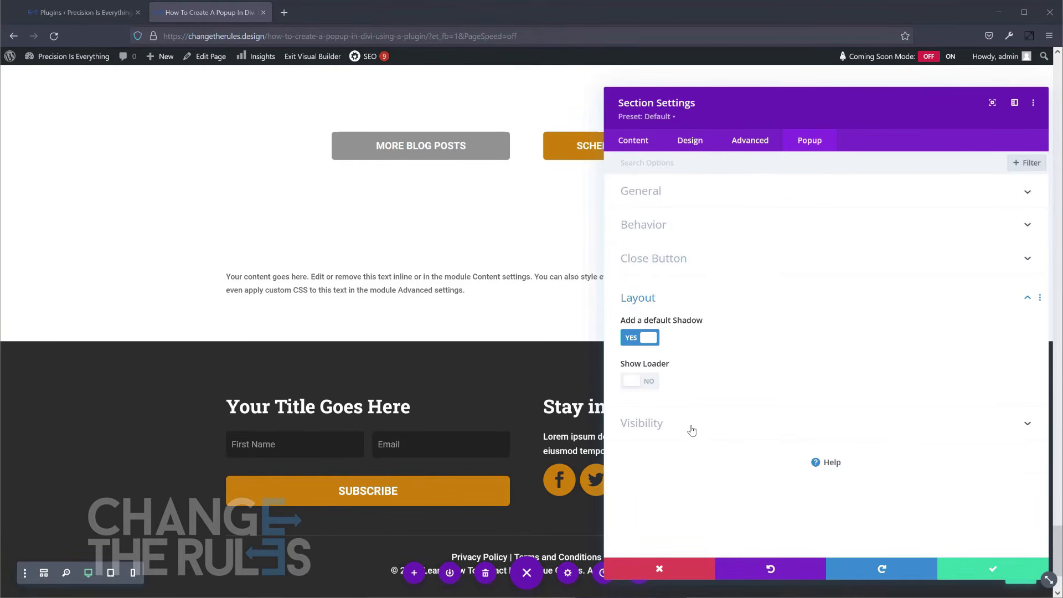
{"action": "left_click", "coordinate": [692, 430]}
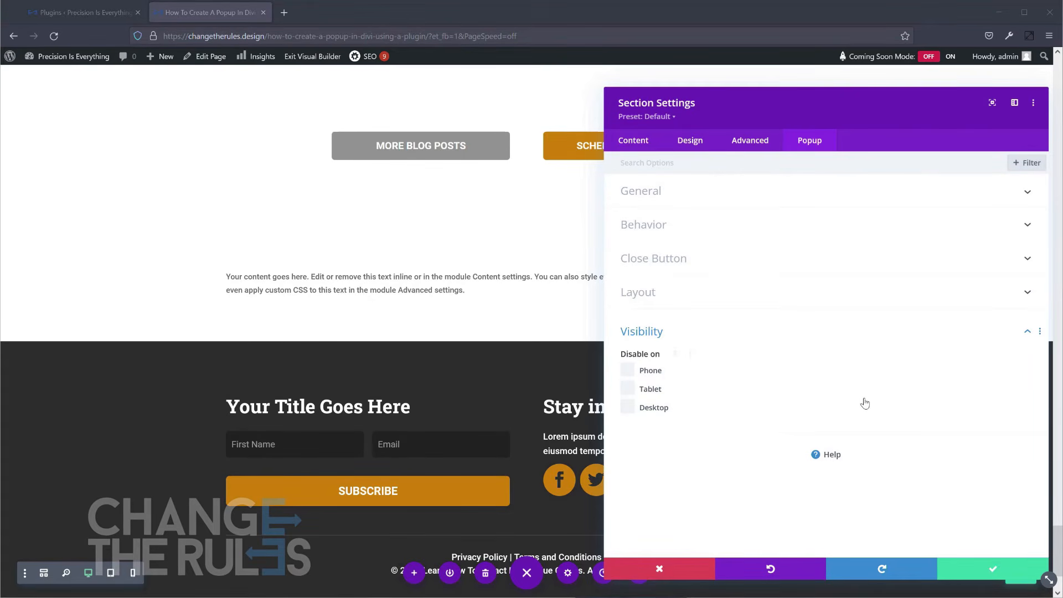
{"action": "left_click", "coordinate": [979, 568]}
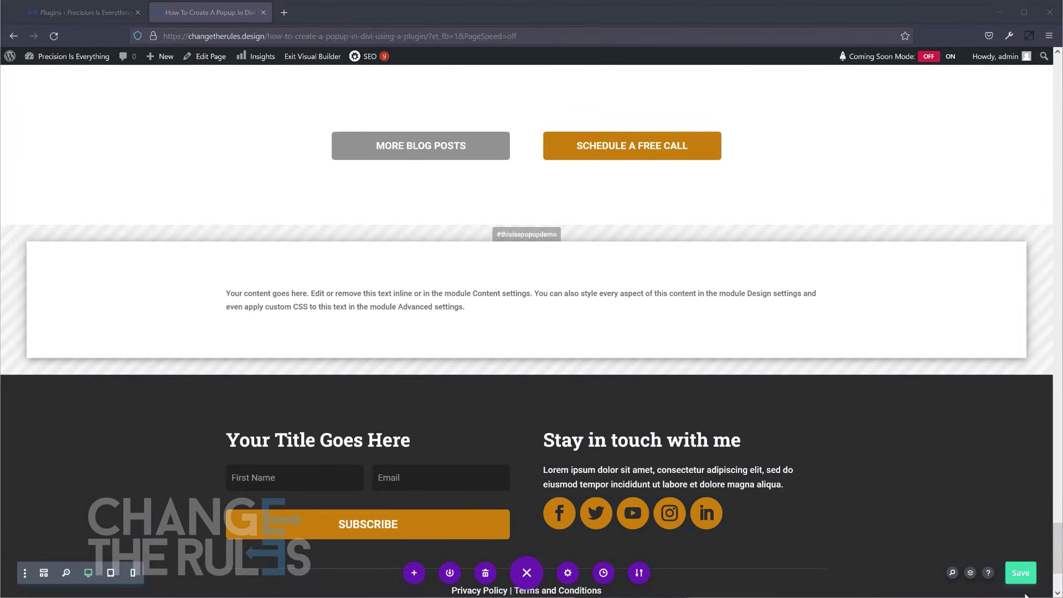
Set the link URL of the Watch Training Now button to #thisisapopupdemo and accept the button settings.
{"action": "scroll", "coordinate": [1058, 515], "scroll_direction": "up", "scroll_amount": 3}
{"action": "left_click_drag", "start_coordinate": [1059, 514], "coordinate": [1016, 65]}
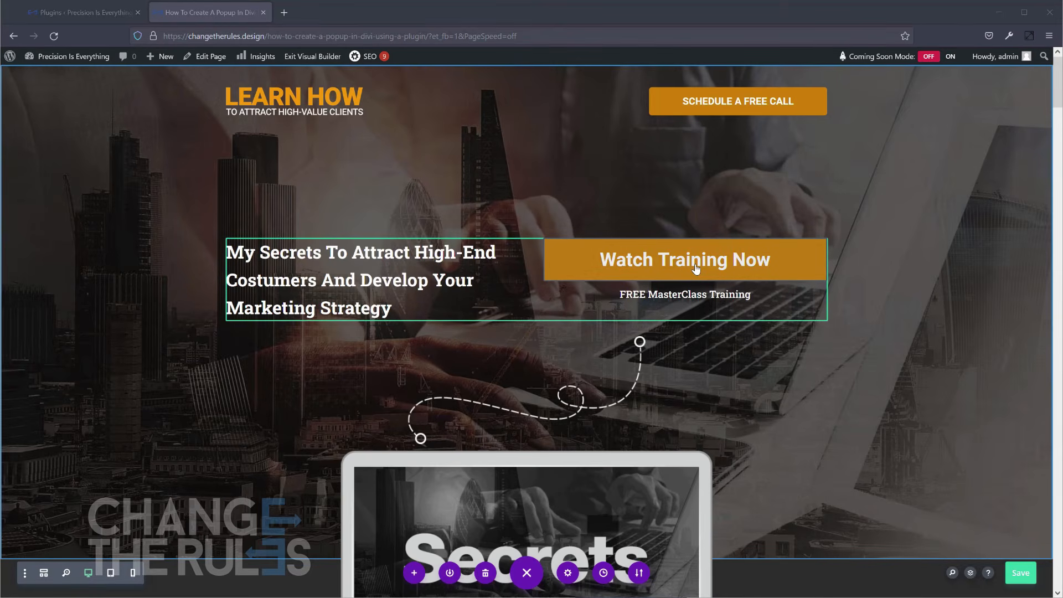
{"action": "mouse_move", "coordinate": [692, 263]}
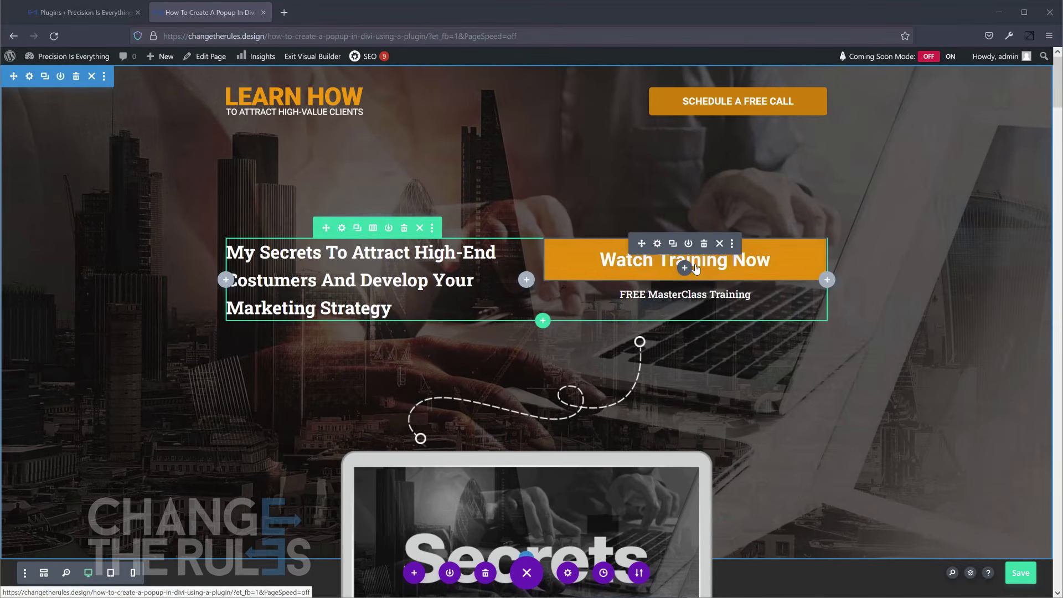
{"action": "left_click", "coordinate": [658, 244]}
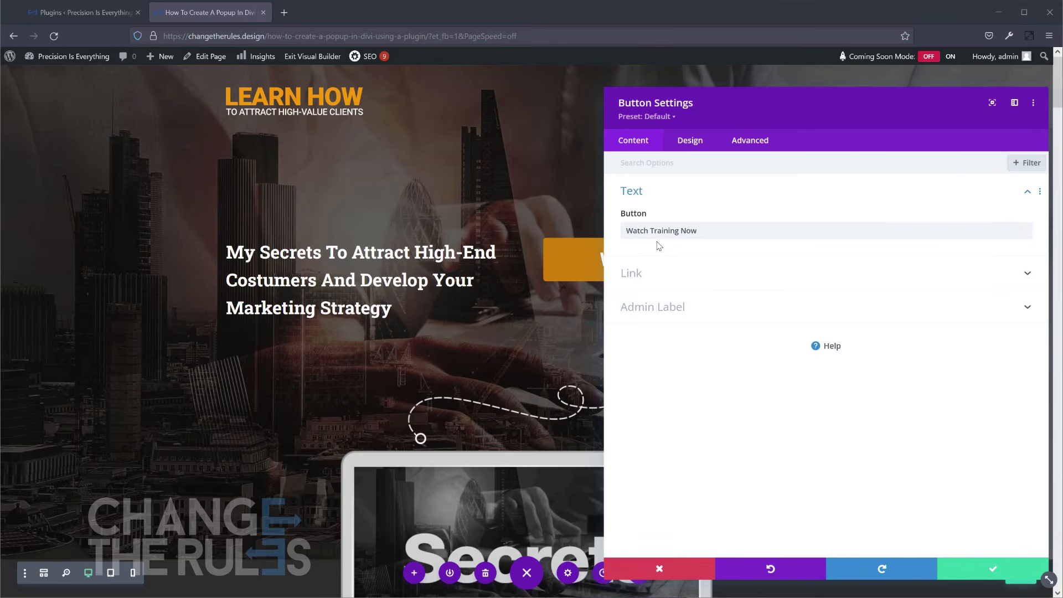
{"action": "left_click_drag", "start_coordinate": [733, 115], "coordinate": [633, 102]}
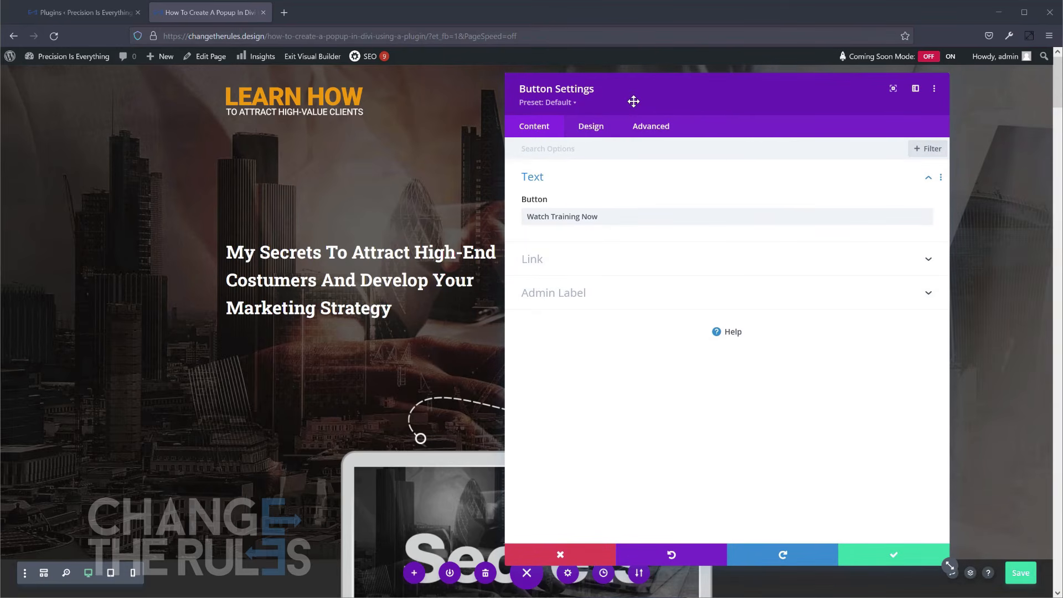
{"action": "left_click", "coordinate": [637, 257]}
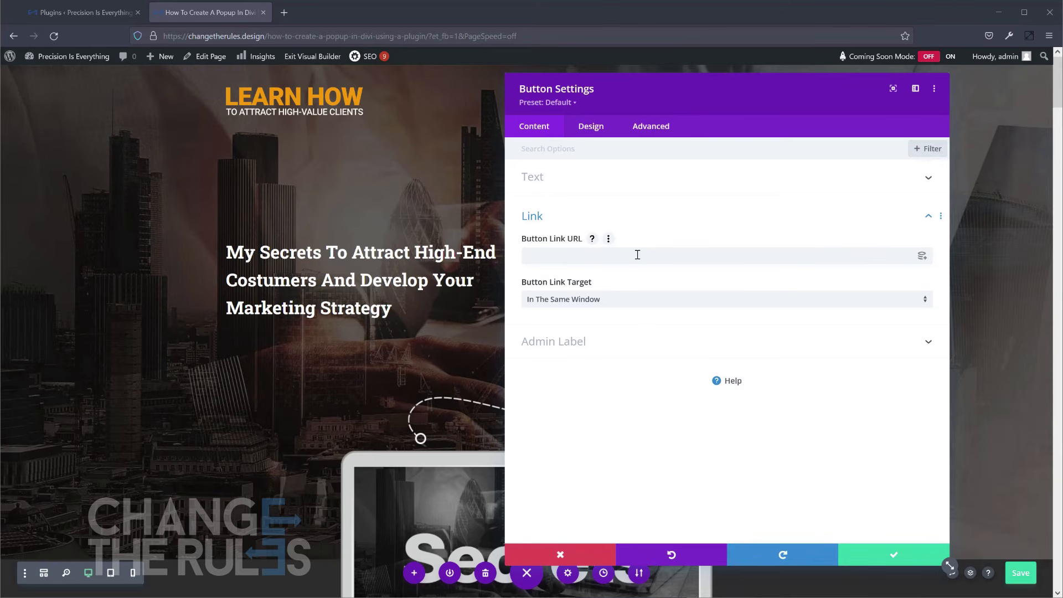
{"action": "type", "text": "thisisapopupdemo"}
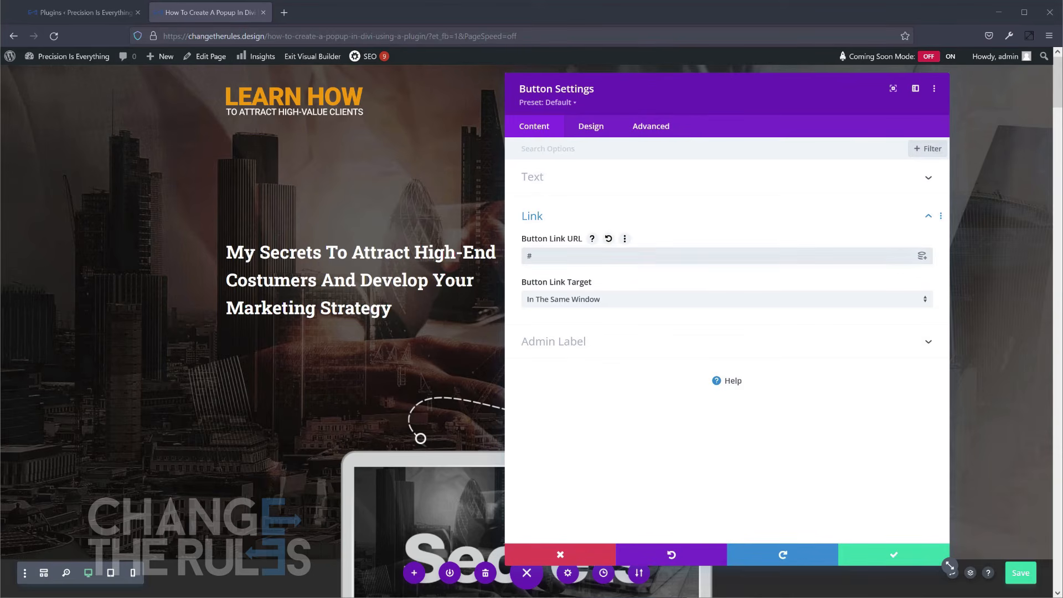
{"action": "left_click", "coordinate": [874, 563]}
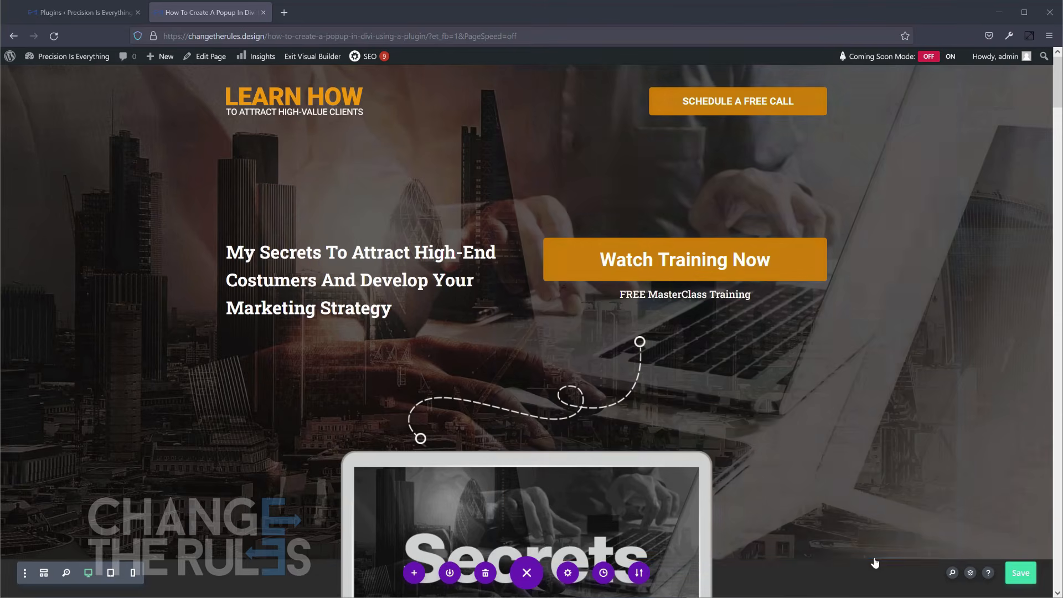
Save the page and exit the Visual Builder.
{"action": "left_click", "coordinate": [1019, 576]}
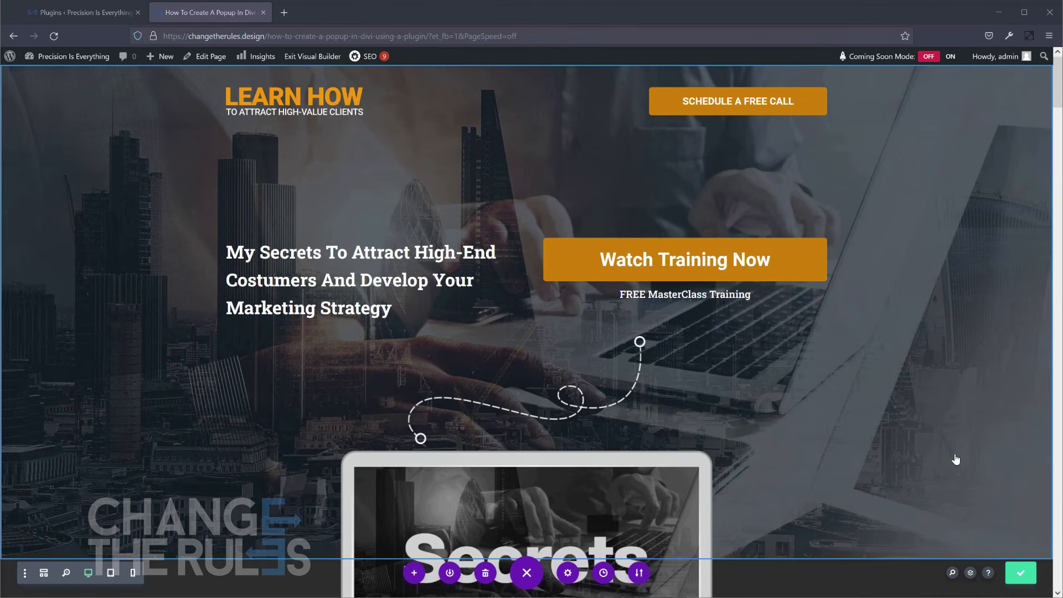
{"action": "left_click", "coordinate": [297, 63]}
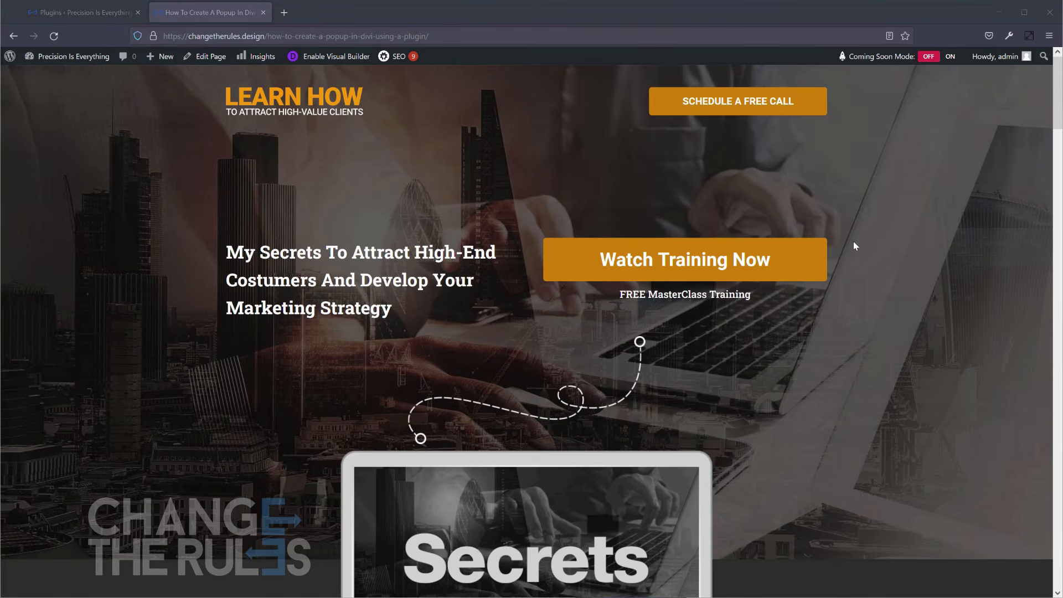
Test the popup on the live page by repeatedly opening it from the Watch Training Now button and closing it.
{"action": "left_click", "coordinate": [685, 260]}
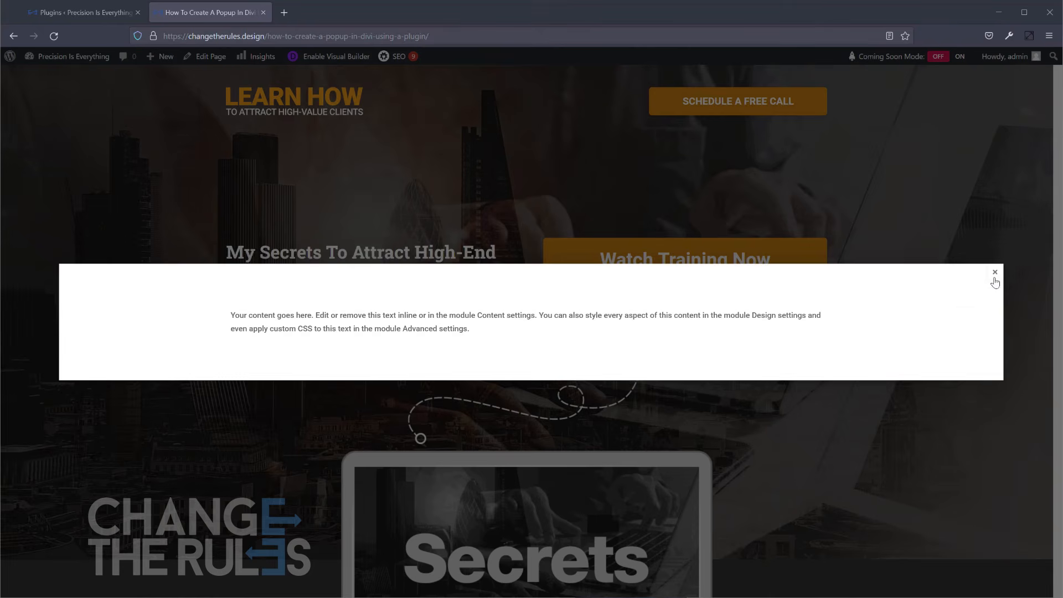
{"action": "left_click", "coordinate": [995, 273]}
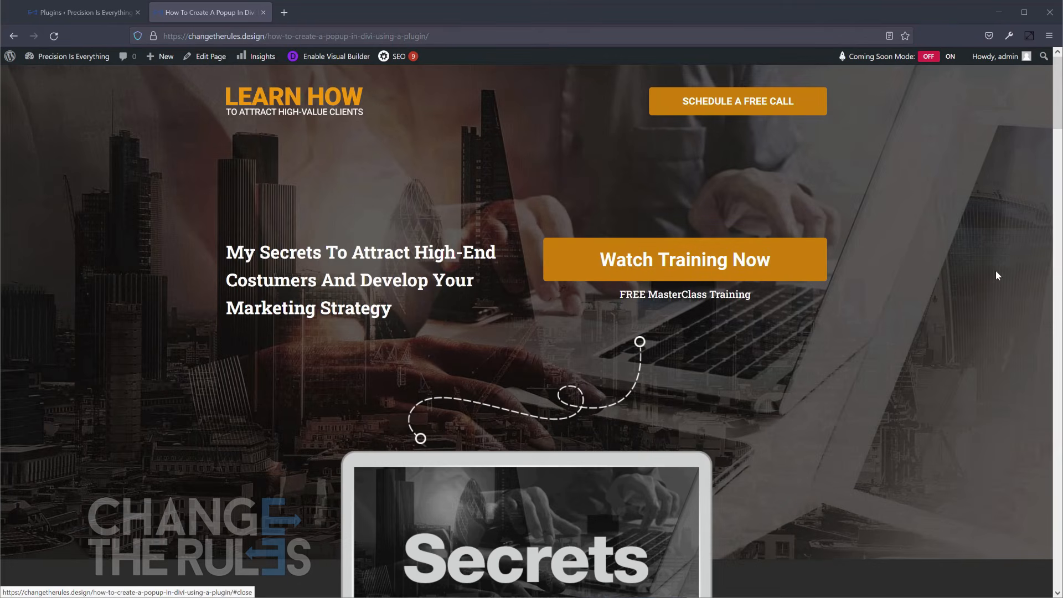
{"action": "left_click", "coordinate": [742, 264]}
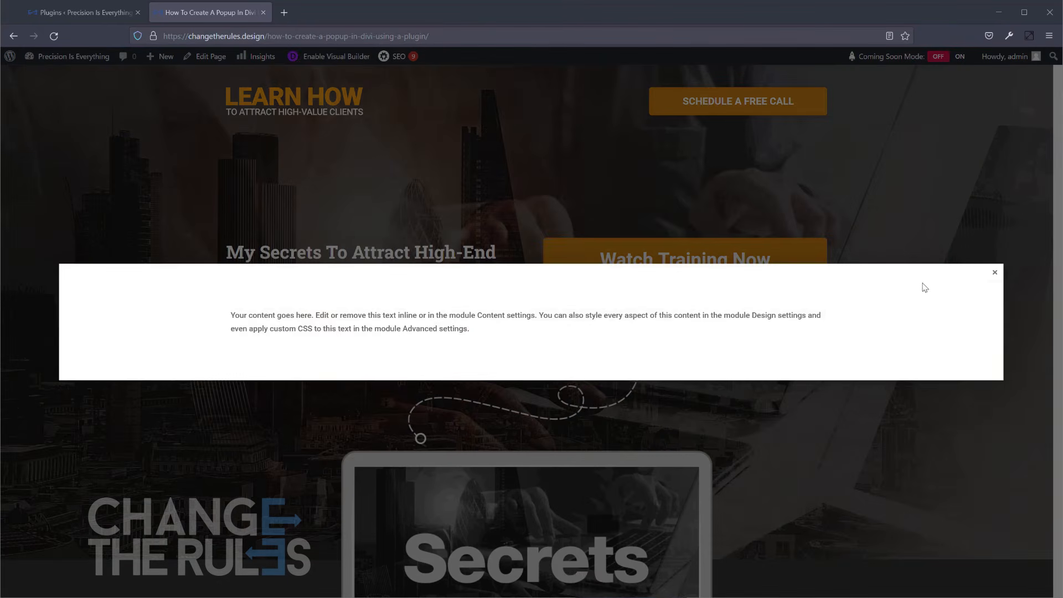
{"action": "left_click", "coordinate": [995, 273]}
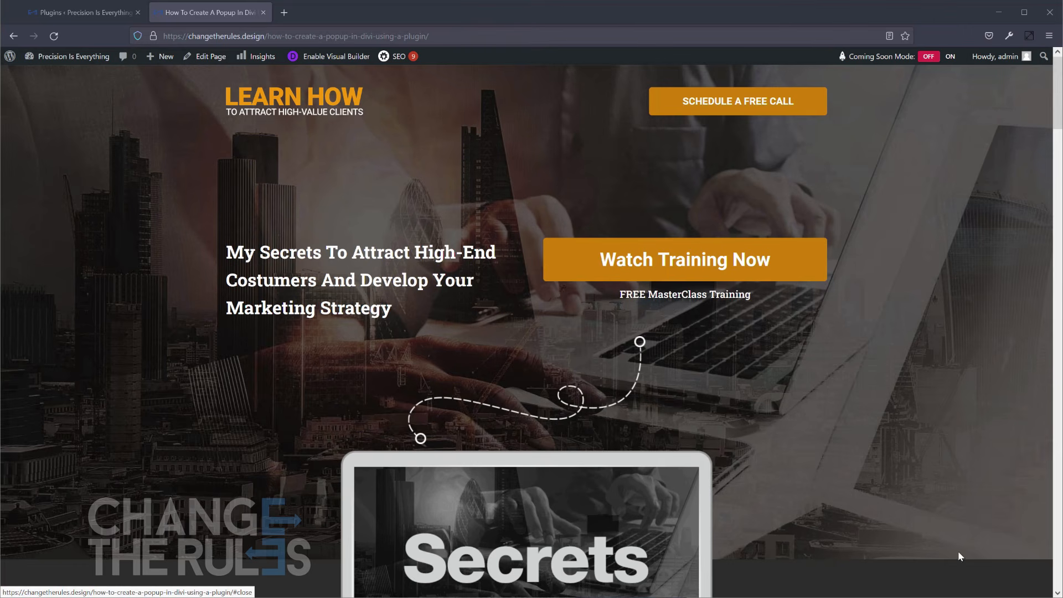
{"action": "left_click", "coordinate": [686, 269]}
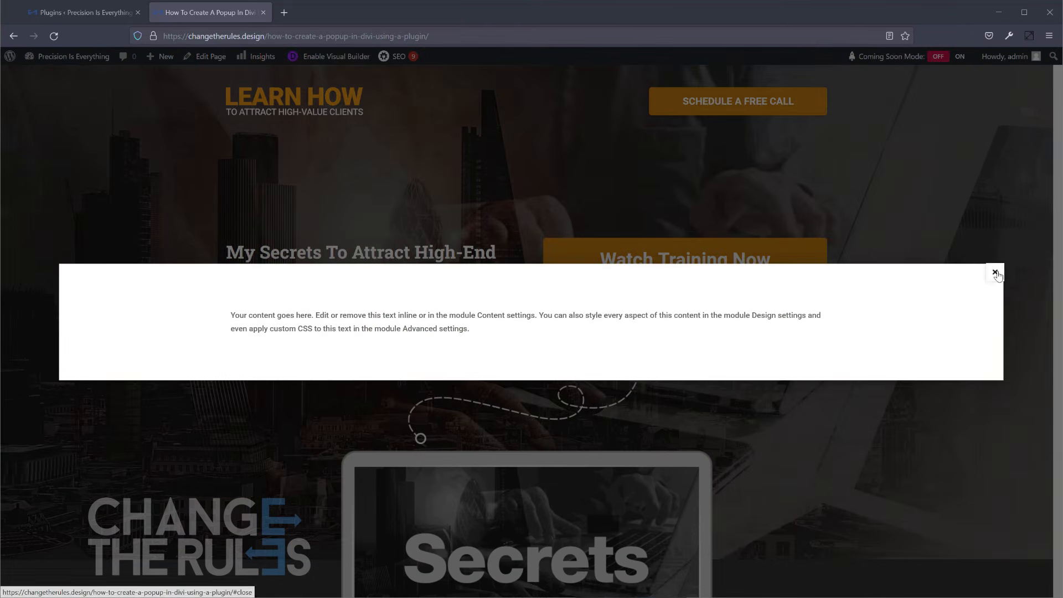
{"action": "left_click", "coordinate": [996, 273]}
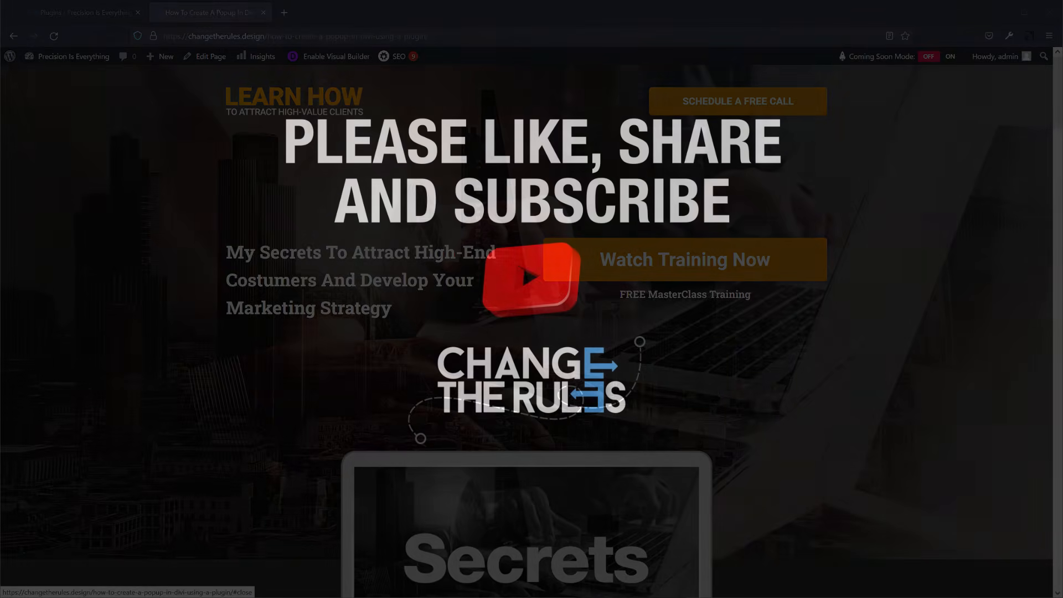